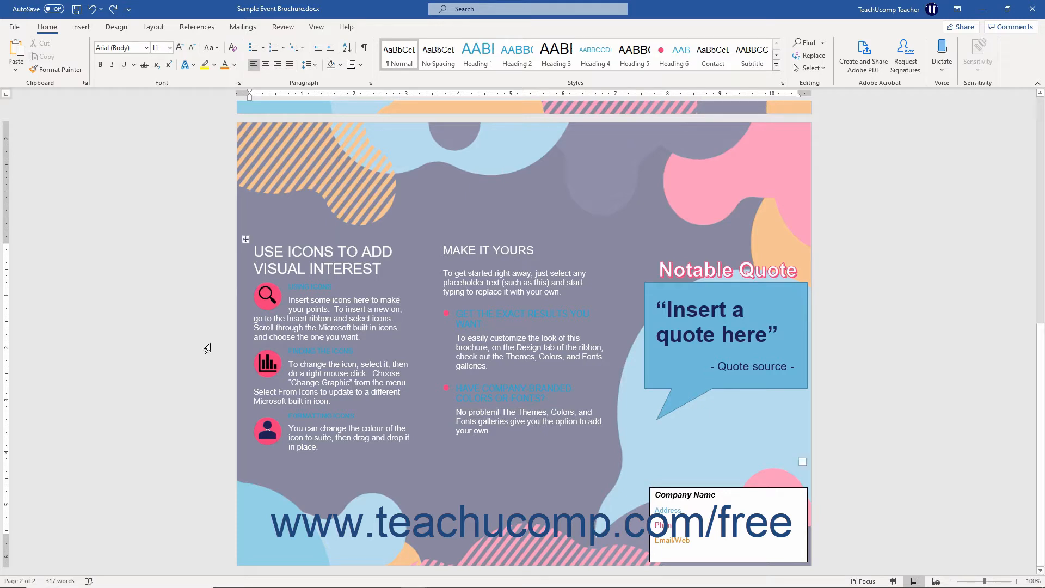
Draw a text box about 1.44" high and 2.97" wide below the icons column on page 2.
{"action": "left_click", "coordinate": [81, 27]}
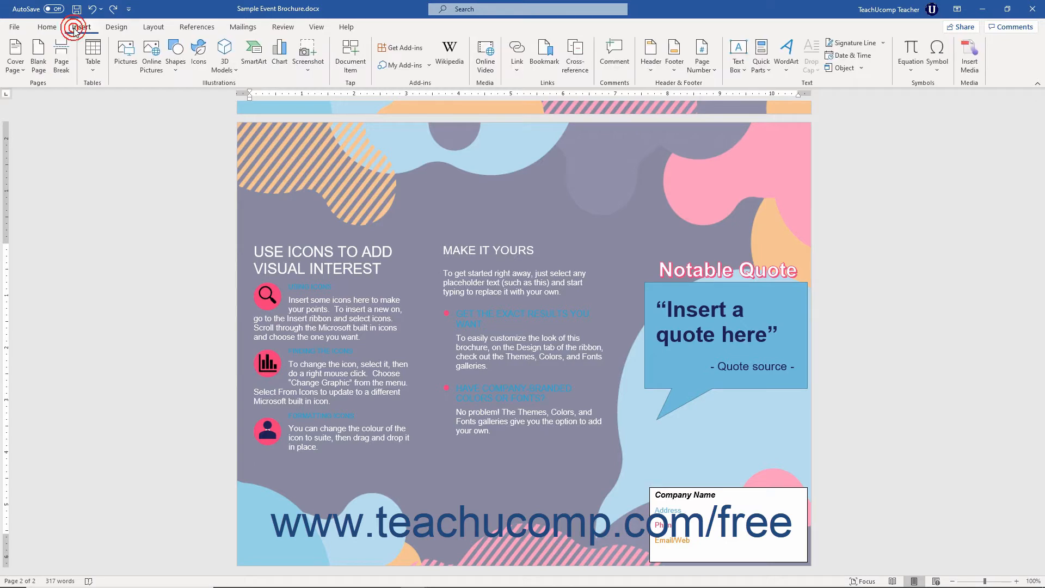
{"action": "left_click", "coordinate": [737, 67]}
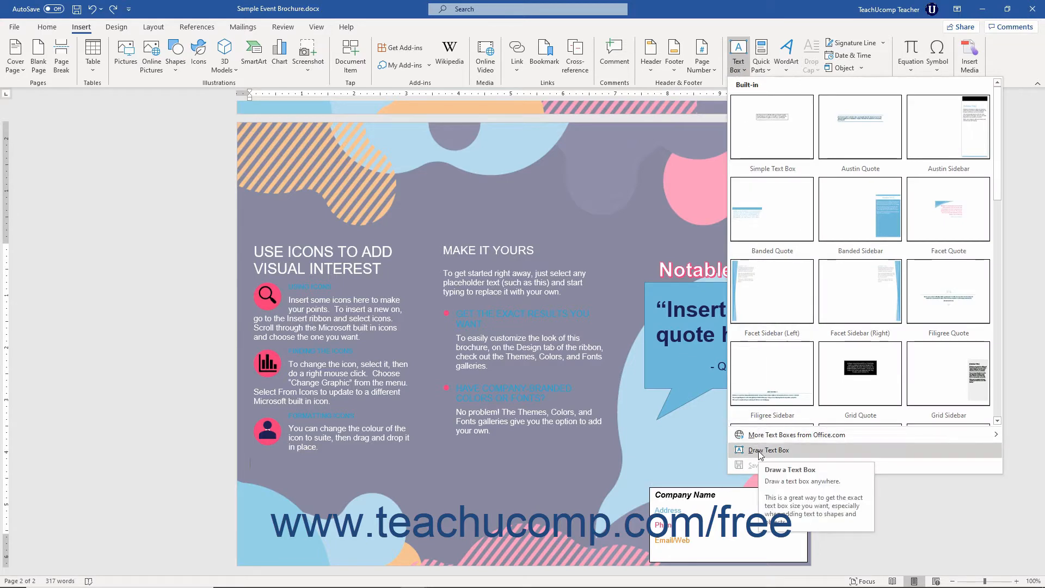
{"action": "left_click", "coordinate": [758, 451]}
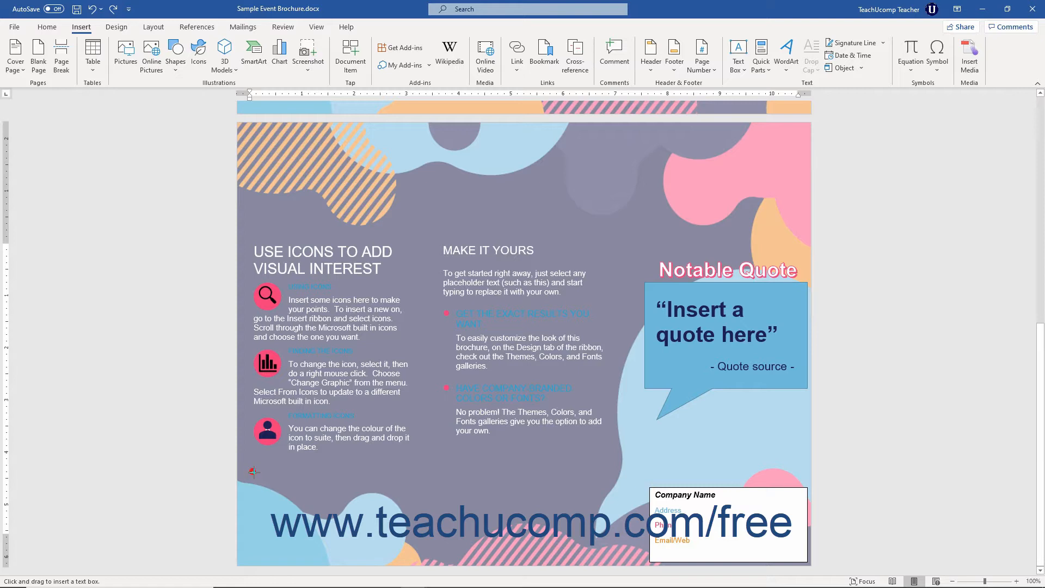
{"action": "left_click_drag", "start_coordinate": [253, 471], "coordinate": [409, 547]}
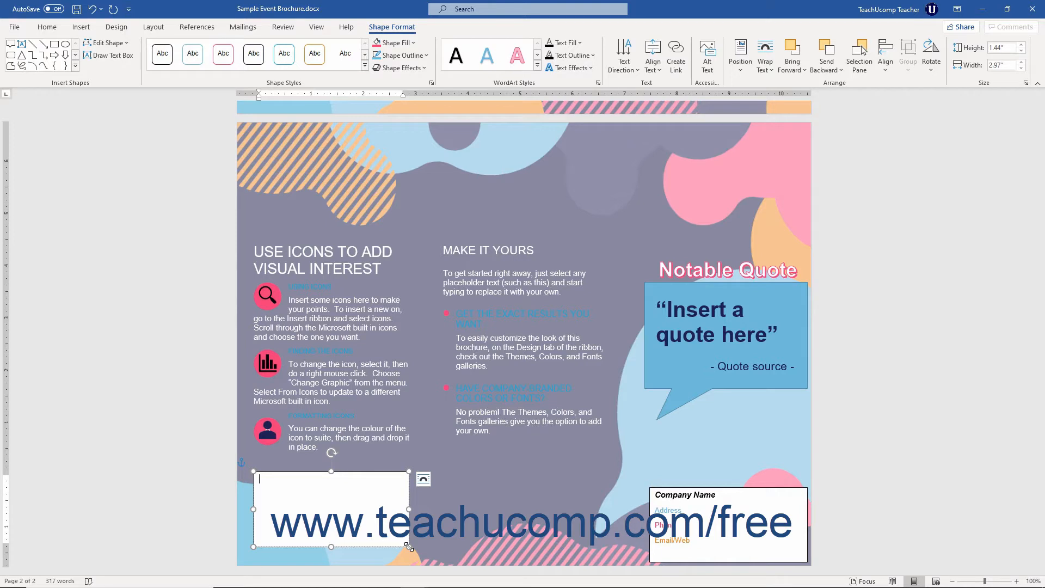
Set the font color to Automatic and enter "This is some sample text" in the new text box.
{"action": "left_click", "coordinate": [49, 28]}
{"action": "left_click", "coordinate": [235, 65]}
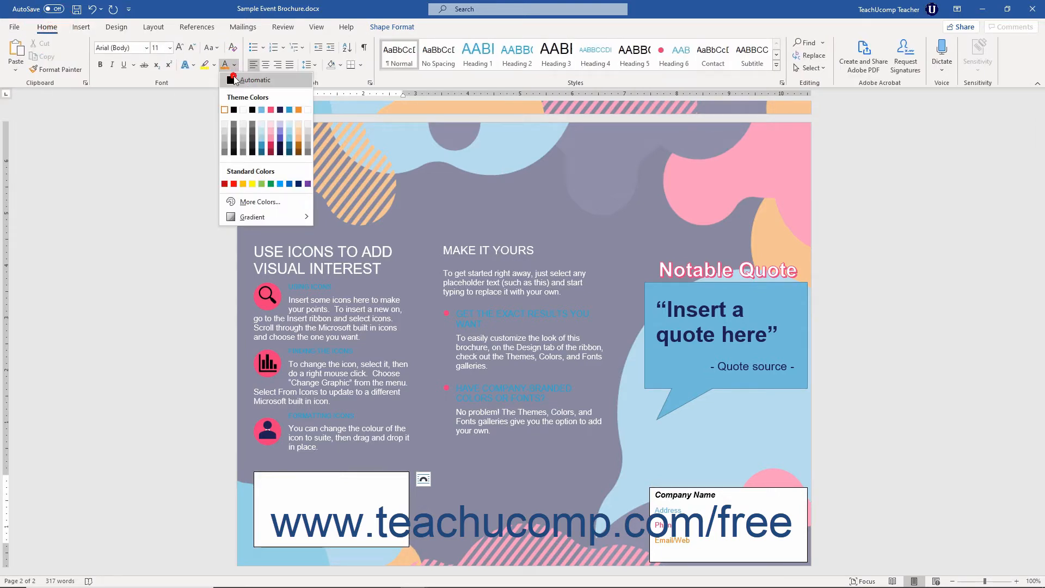
{"action": "left_click", "coordinate": [235, 81]}
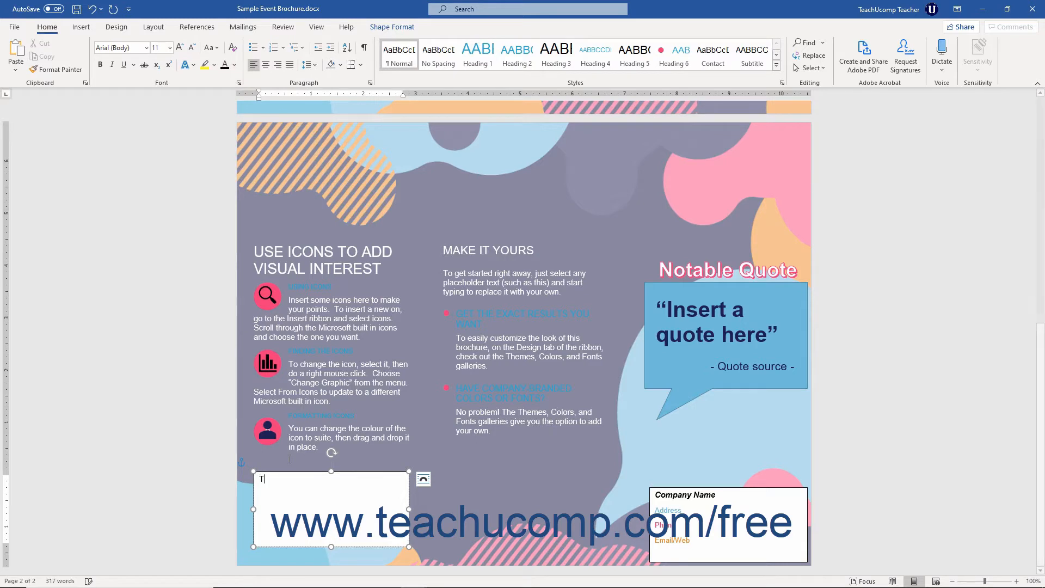
{"action": "type", "text": "This is "}
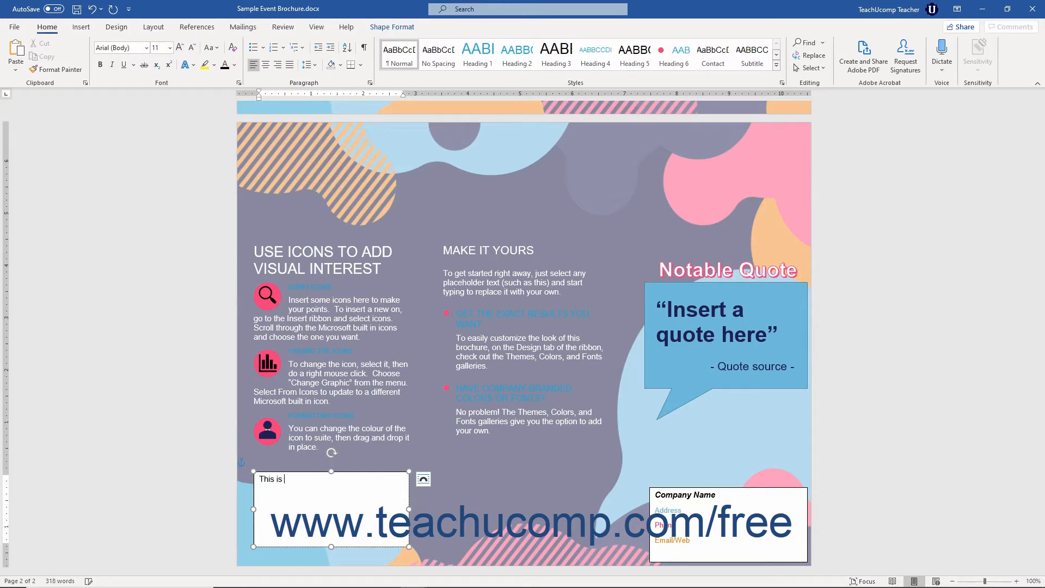
{"action": "type", "text": "some sample text"}
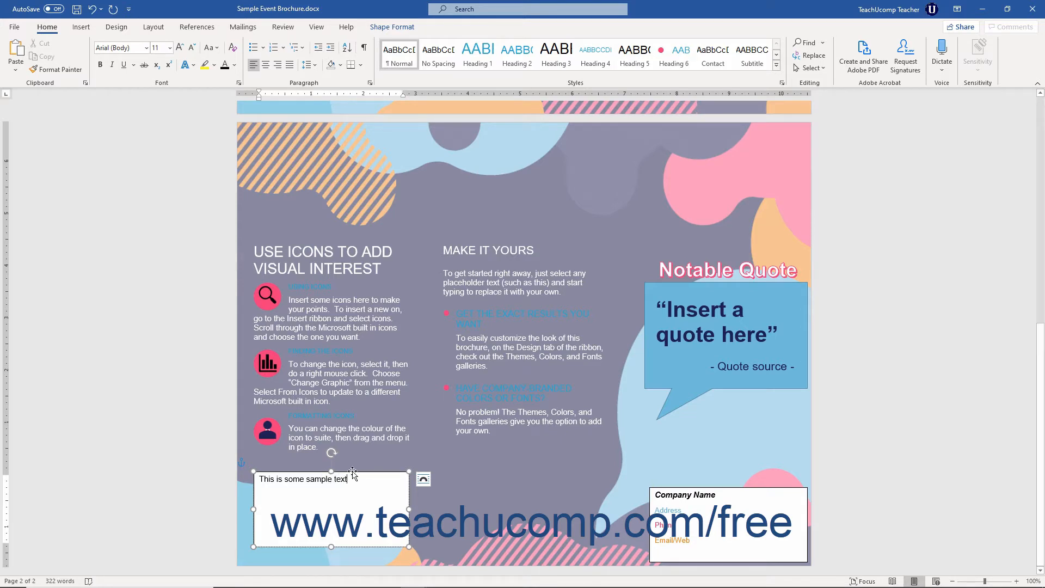
Move the text box below the "Make It Yours" column and resize it to about 1.37" high by 2.8" wide.
{"action": "left_click_drag", "start_coordinate": [352, 471], "coordinate": [566, 471]}
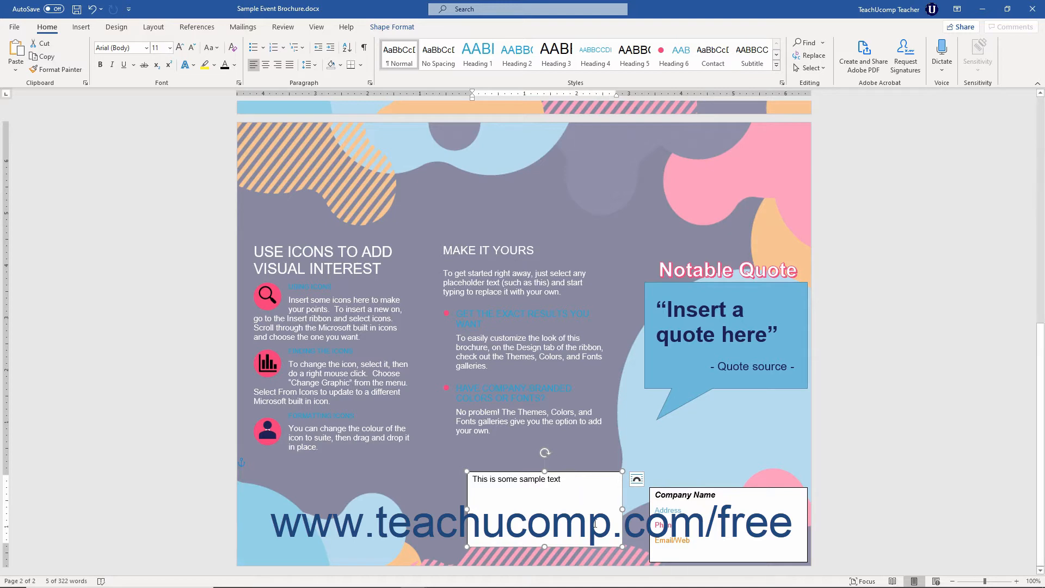
{"action": "left_click_drag", "start_coordinate": [620, 546], "coordinate": [602, 537]}
{"action": "left_click_drag", "start_coordinate": [464, 470], "coordinate": [455, 466]}
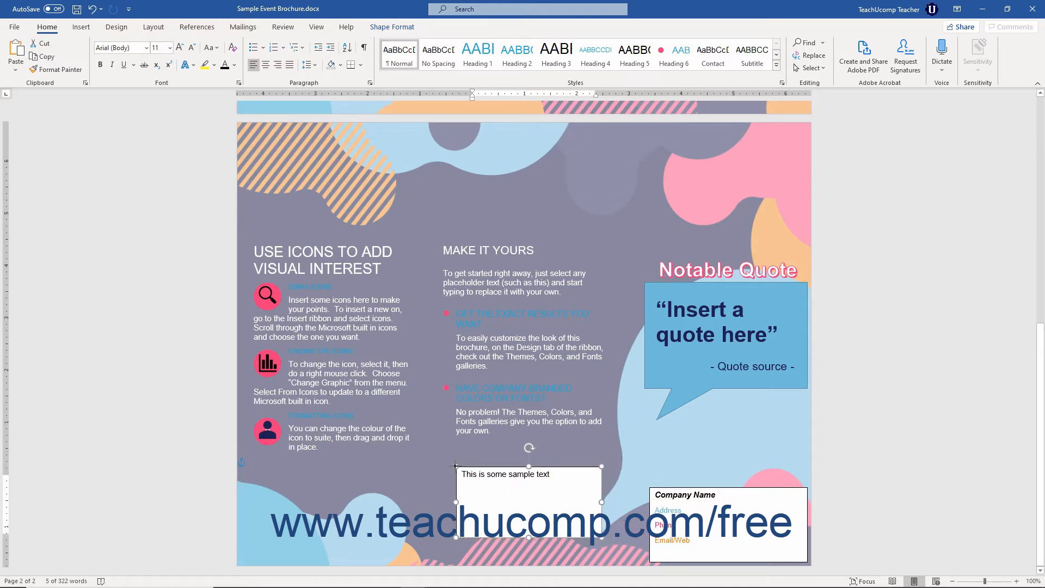
Extend the sample text in the text box with ". This is more text.".
{"action": "left_click", "coordinate": [510, 473]}
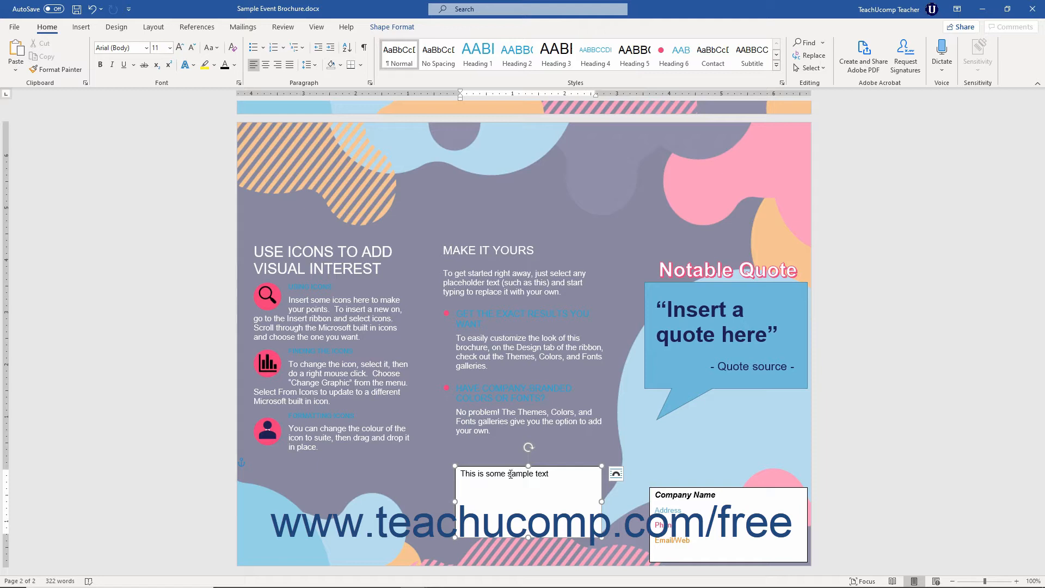
{"action": "left_click", "coordinate": [562, 475]}
{"action": "type", "text": ". This is more text."}
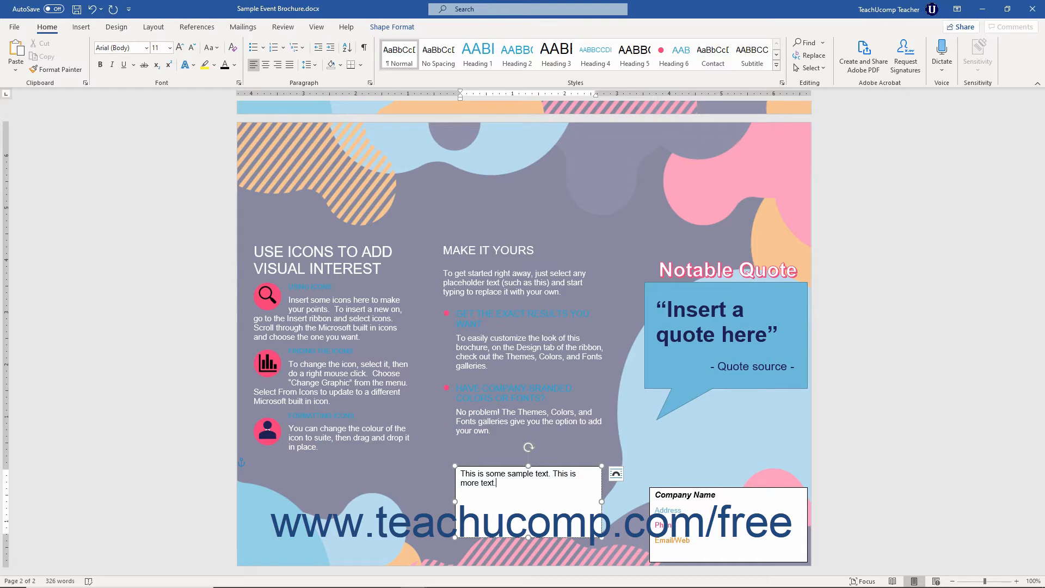
Fill the sample text box with a light pink theme color.
{"action": "left_click", "coordinate": [593, 467]}
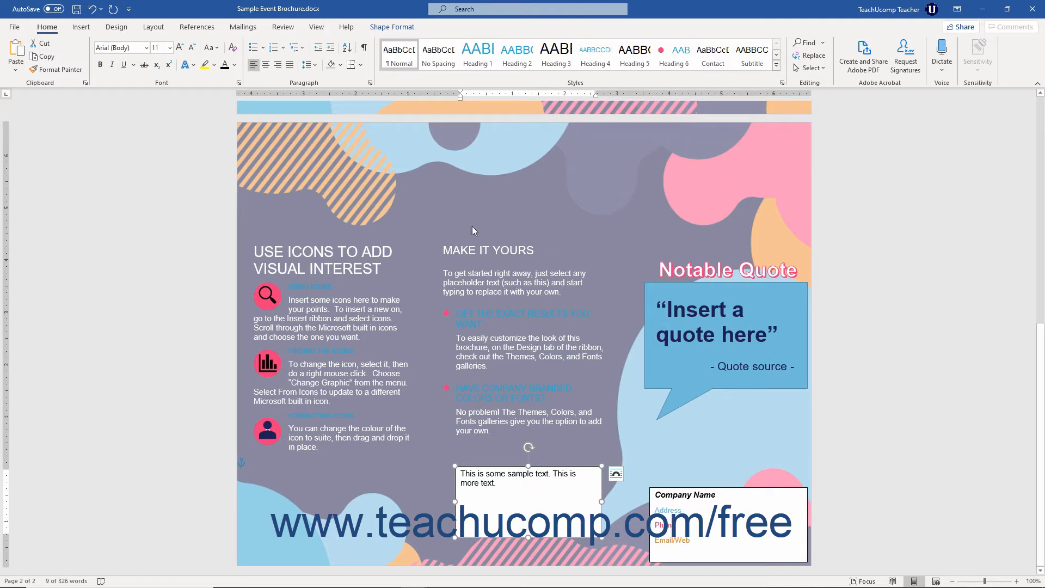
{"action": "left_click", "coordinate": [409, 29]}
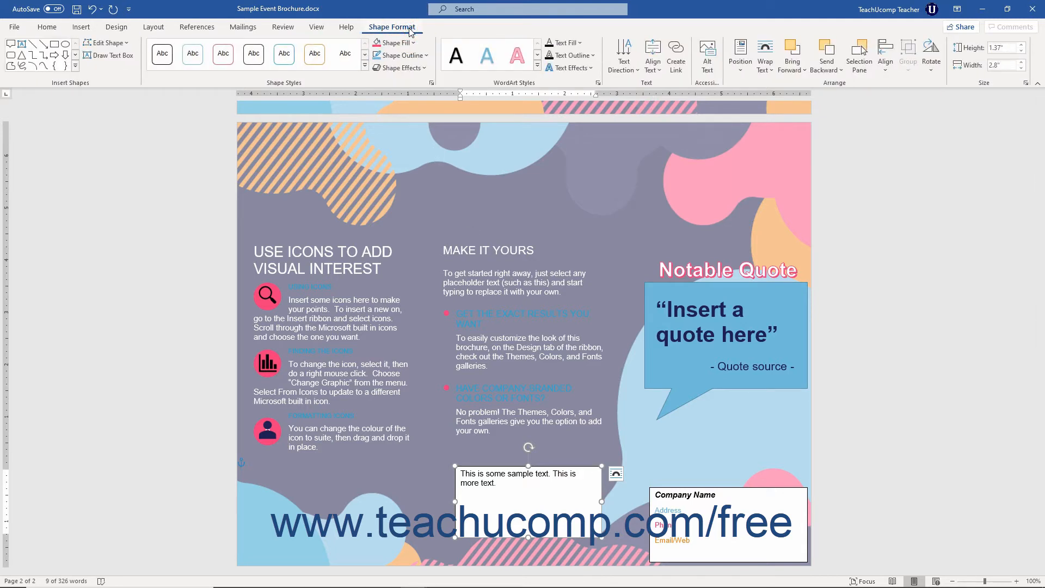
{"action": "left_click", "coordinate": [413, 43]}
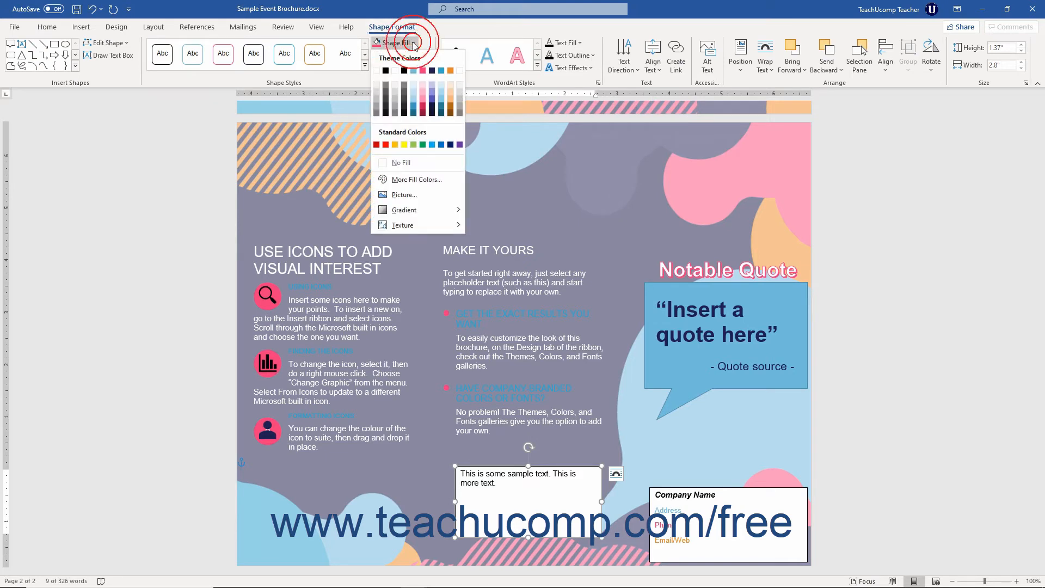
{"action": "left_click", "coordinate": [423, 97]}
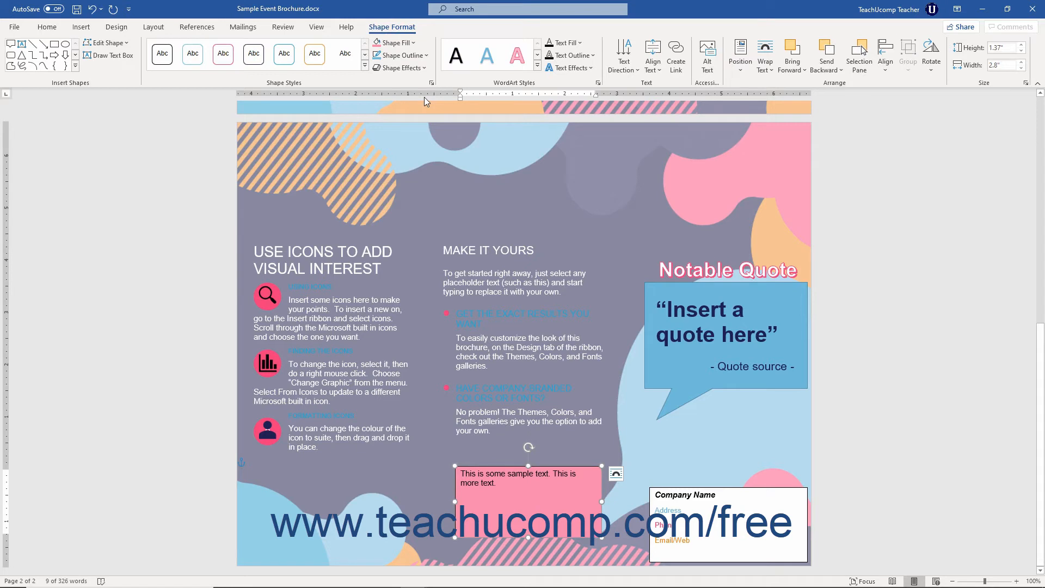
Delete the pink sample text box from the brochure page.
{"action": "left_click", "coordinate": [475, 465]}
{"action": "key", "text": "Delete"}
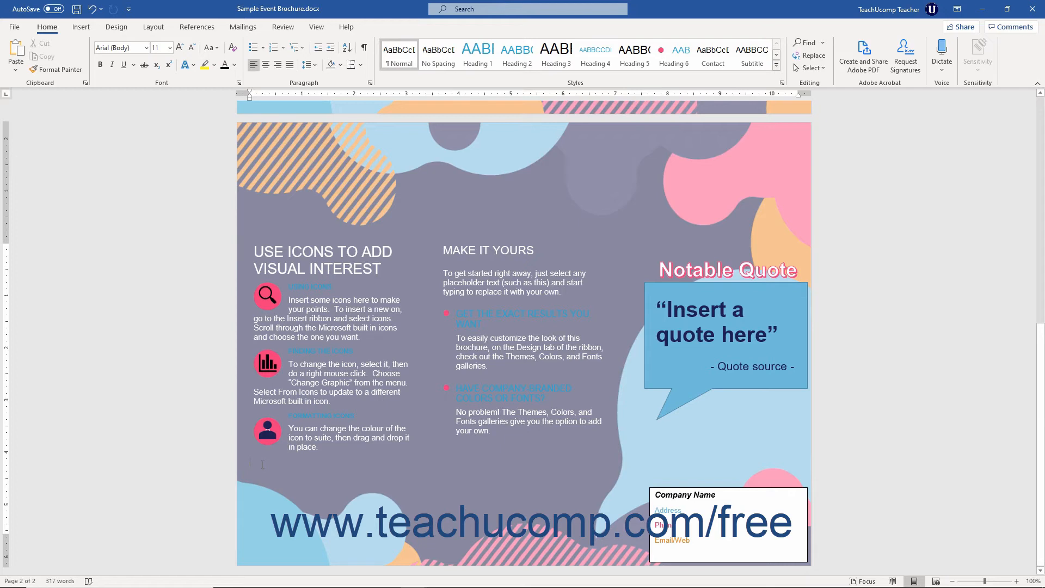
Insert the built-in Facet Quote text box into the brochure.
{"action": "left_click", "coordinate": [82, 27]}
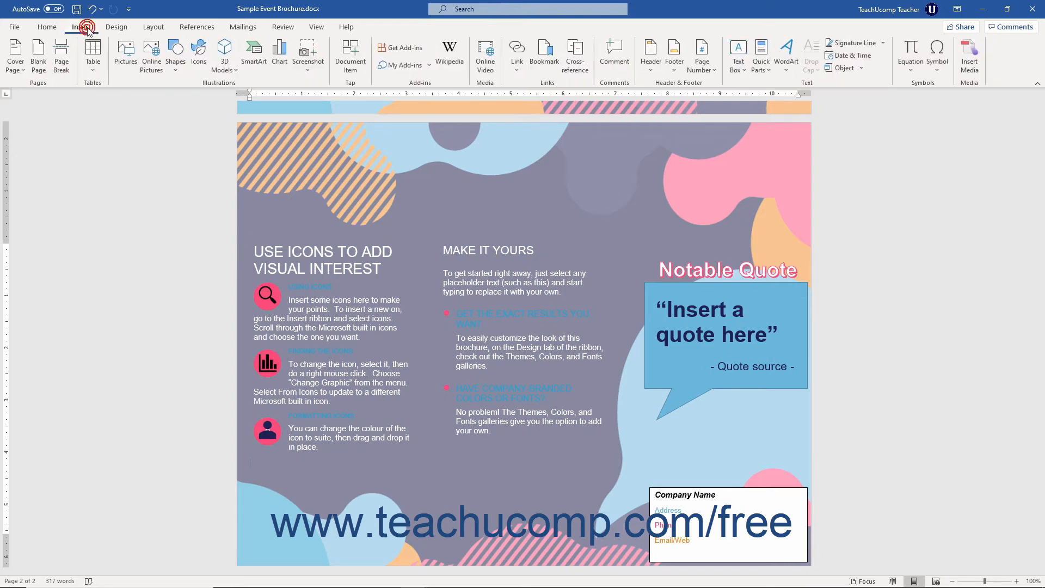
{"action": "left_click", "coordinate": [742, 69]}
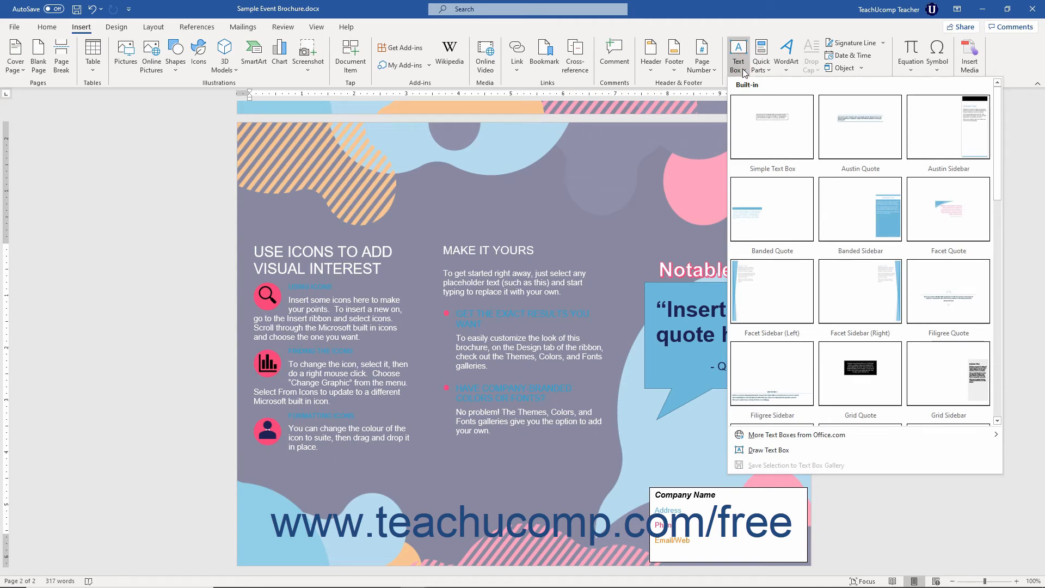
{"action": "left_click", "coordinate": [922, 208]}
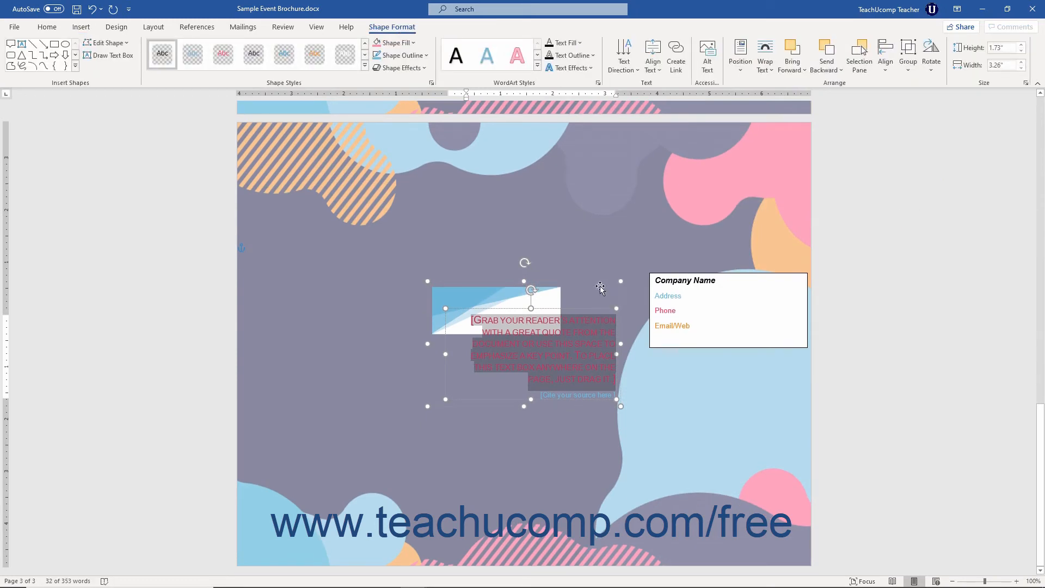
Set the whole quote group's text wrapping to In Front of Text and move it below the "Make It Yours" column.
{"action": "left_click", "coordinate": [599, 282]}
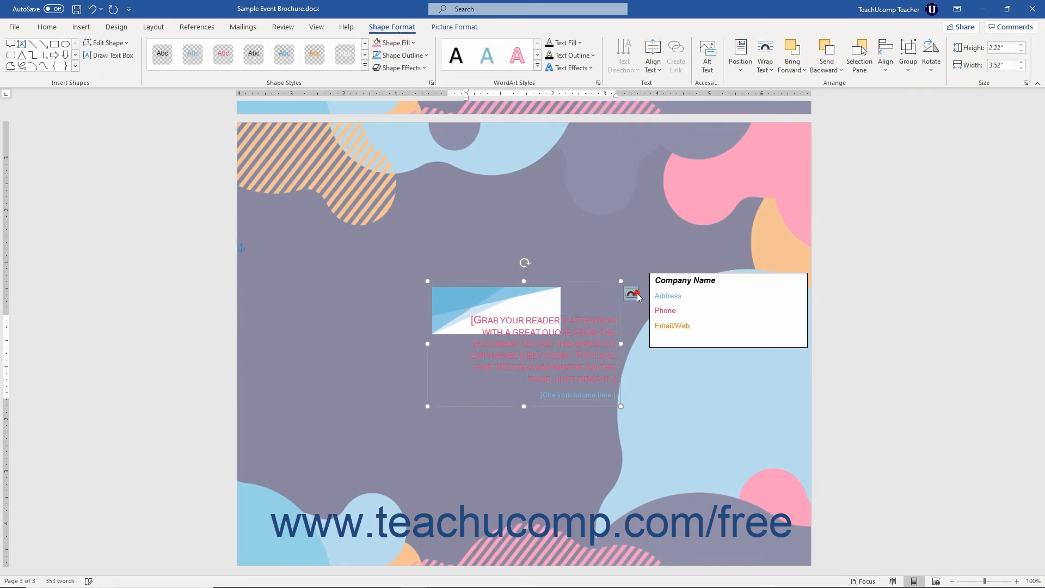
{"action": "left_click", "coordinate": [631, 294]}
{"action": "left_click", "coordinate": [709, 394]}
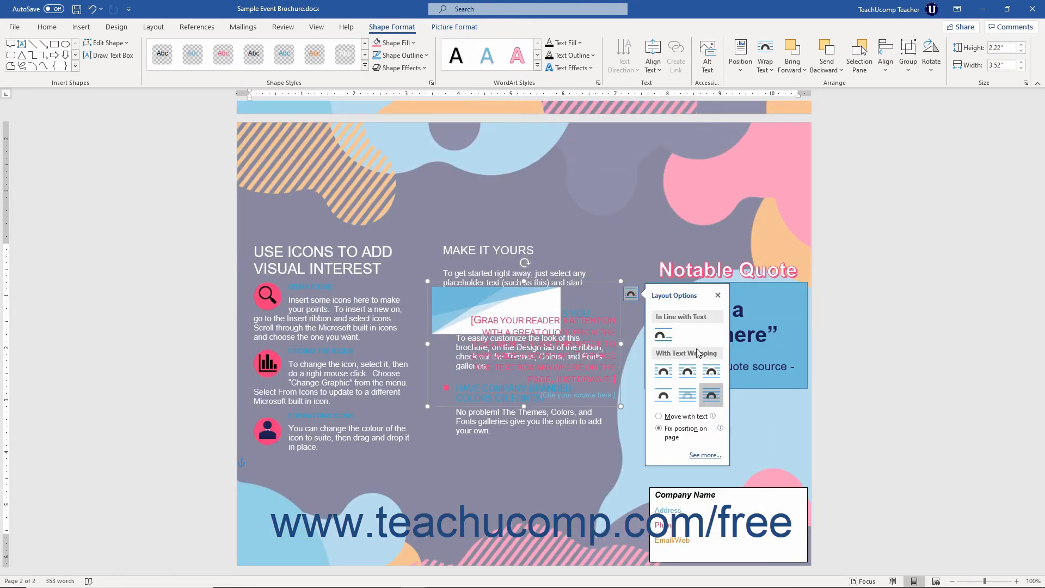
{"action": "left_click", "coordinate": [599, 281]}
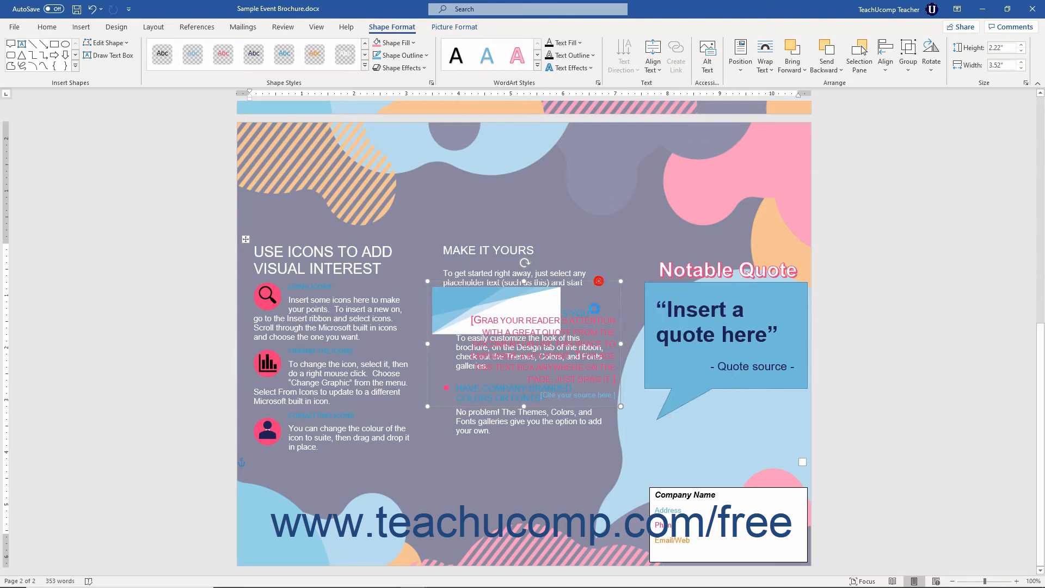
{"action": "left_click_drag", "start_coordinate": [599, 280], "coordinate": [602, 441]}
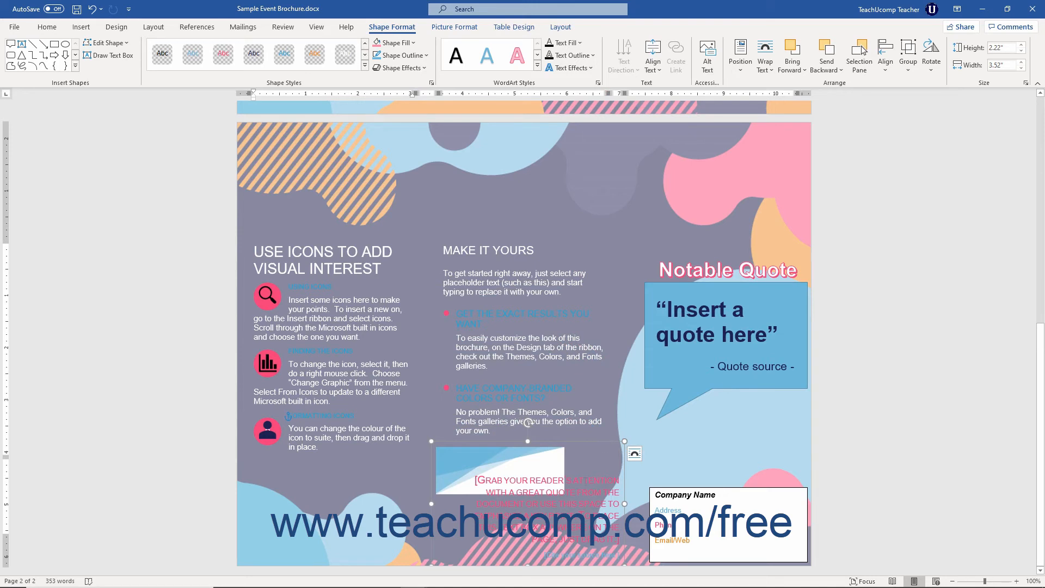
Replace the placeholder quote in the Facet Quote box with "This is a GREAT place!".
{"action": "left_click", "coordinate": [581, 484]}
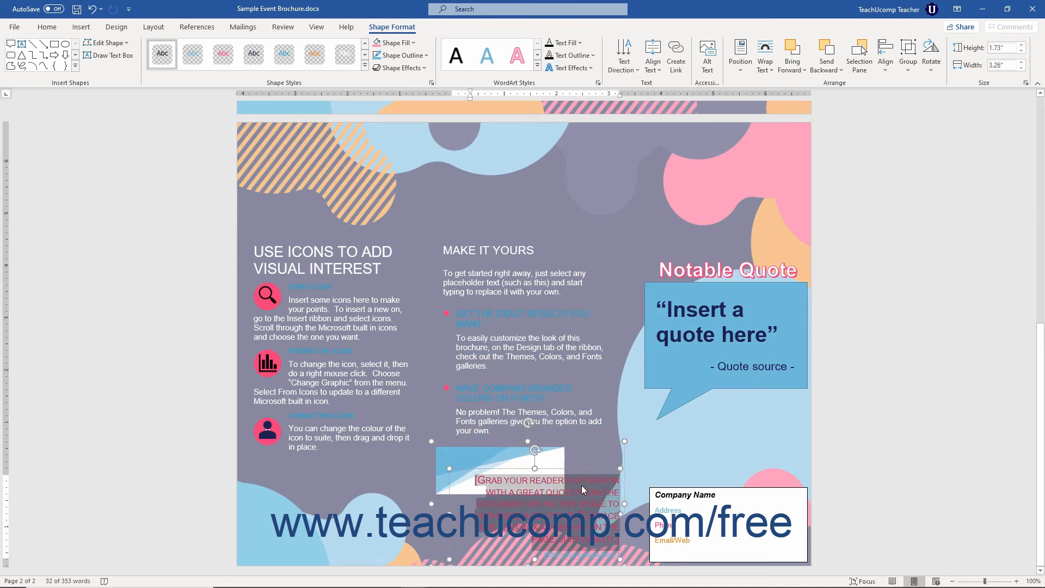
{"action": "type", "text": "This"}
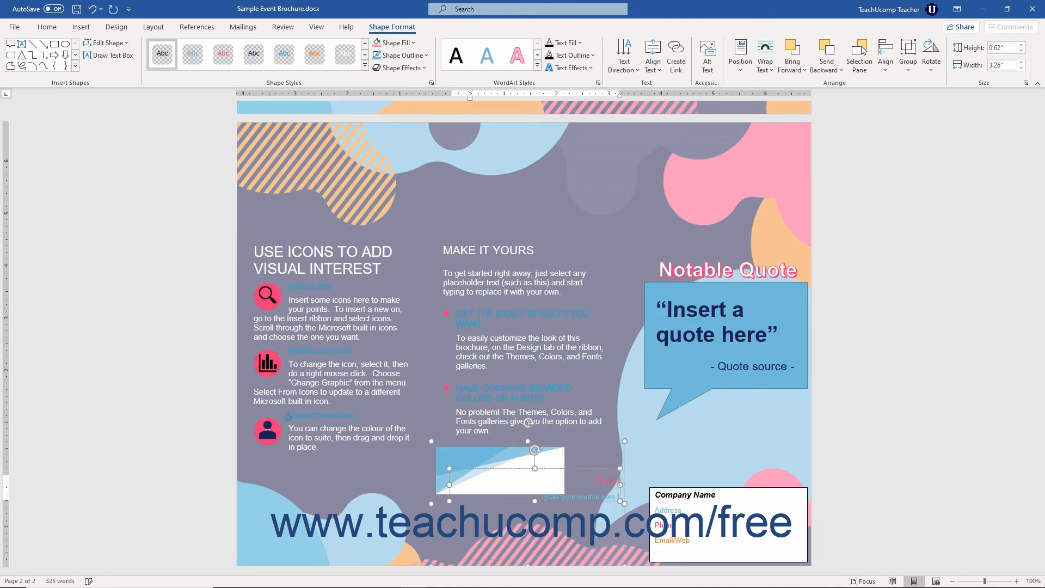
{"action": "type", "text": " is a Q"}
{"action": "type", "text": "REAT"}
{"action": "type", "text": " place!"}
Replace the source placeholder under the quote with a hyphen followed by the quoted person's full name.
{"action": "left_click", "coordinate": [576, 496]}
{"action": "type", "text": "-Jon Doe"}
Fill the text box containing the quote with white.
{"action": "left_click", "coordinate": [394, 43]}
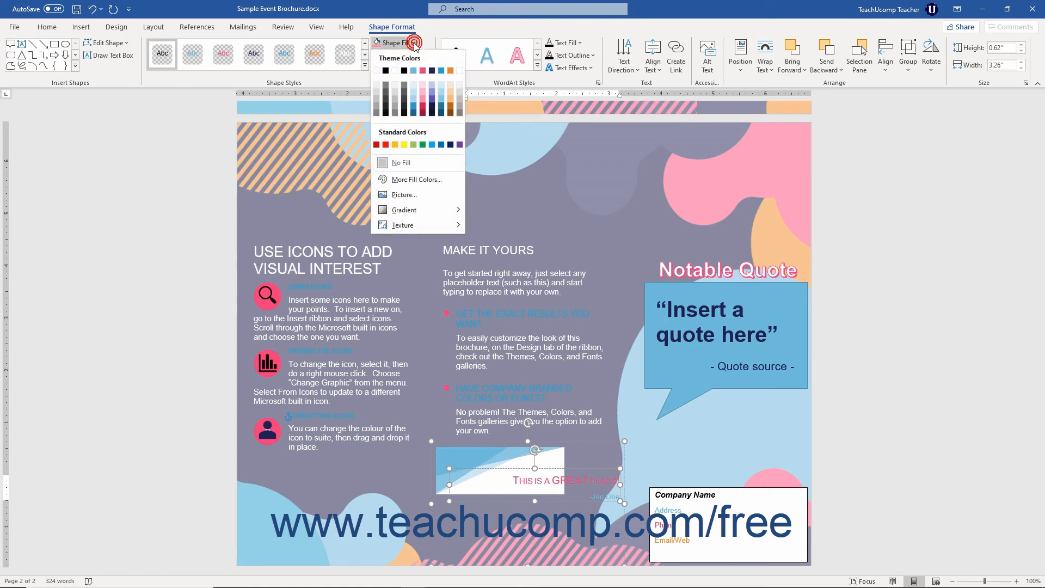
{"action": "left_click", "coordinate": [401, 65]}
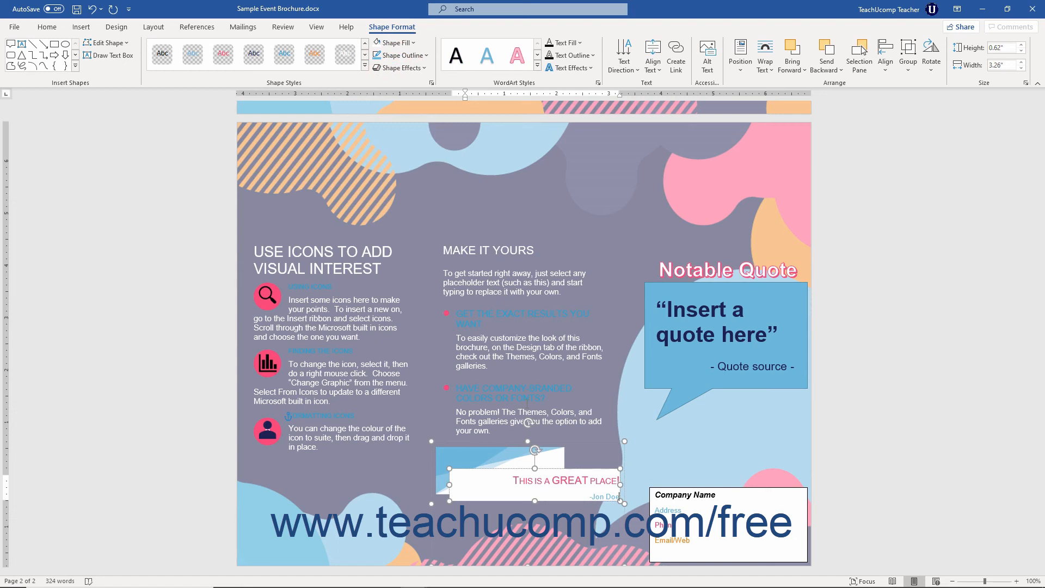
Select the quote's background picture, its text box and the whole group in turn to examine how they are composed.
{"action": "left_click", "coordinate": [487, 455]}
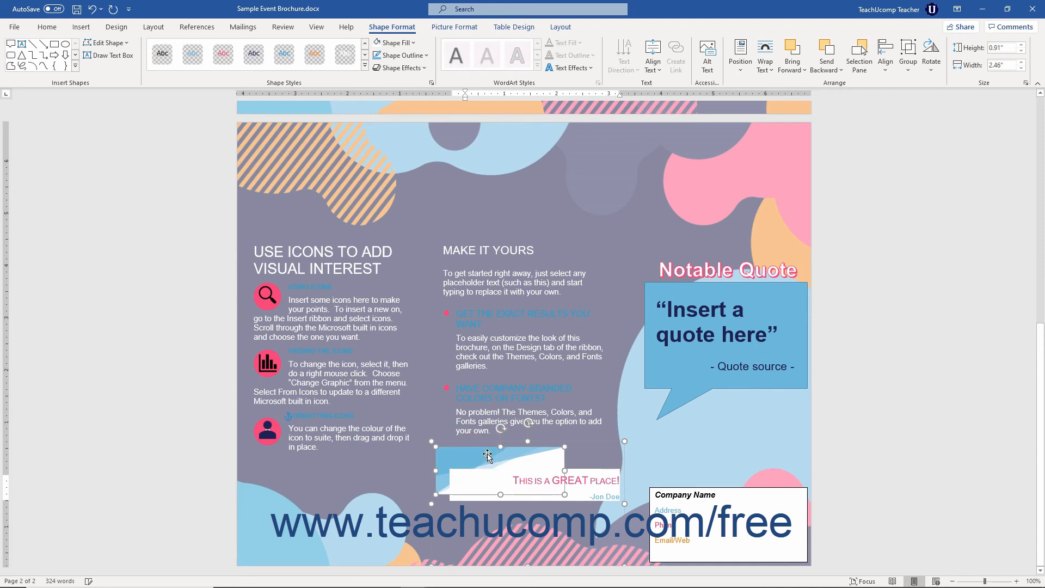
{"action": "left_click", "coordinate": [578, 473]}
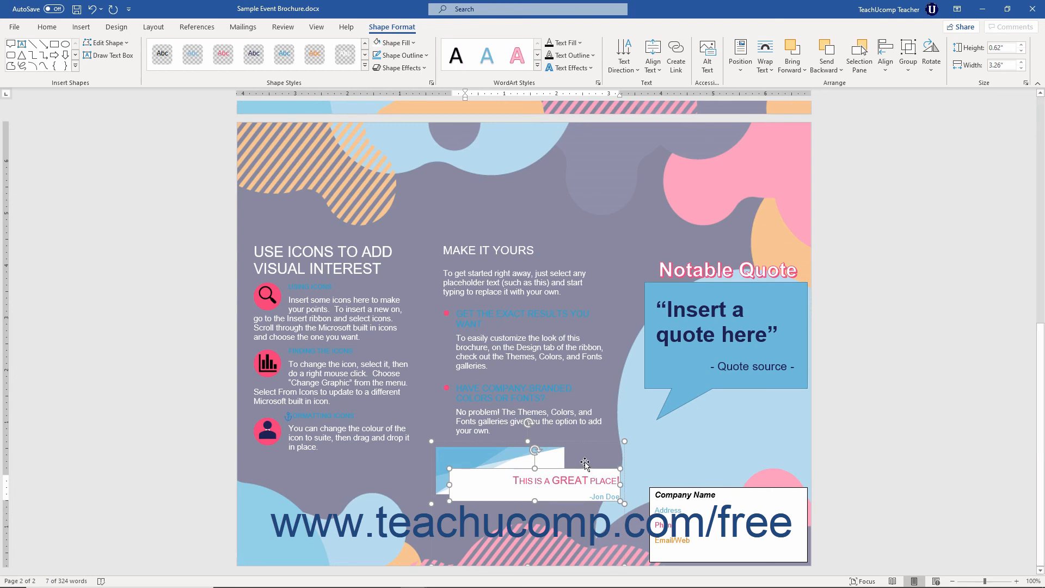
{"action": "left_click", "coordinate": [509, 442]}
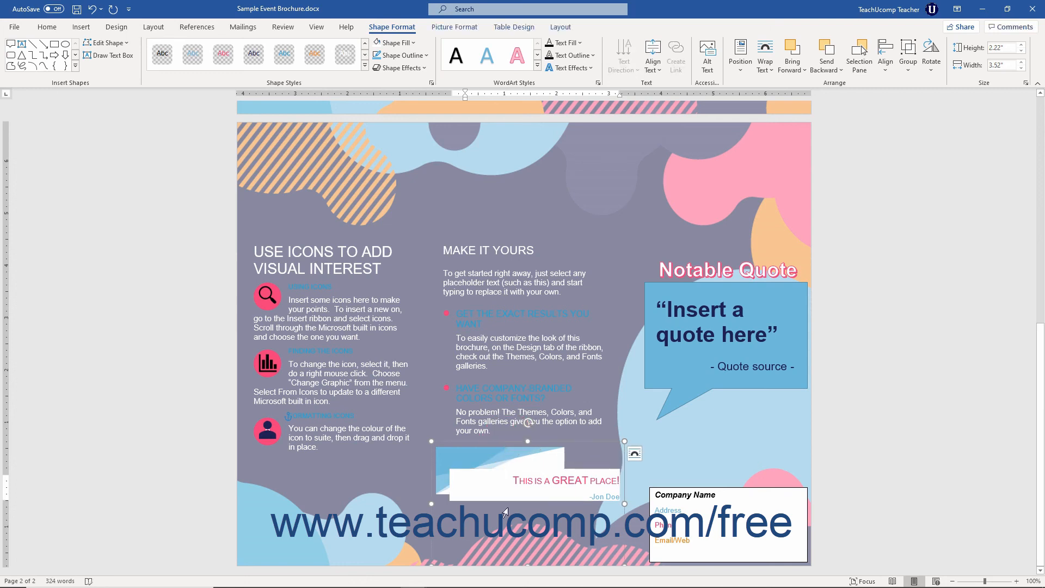